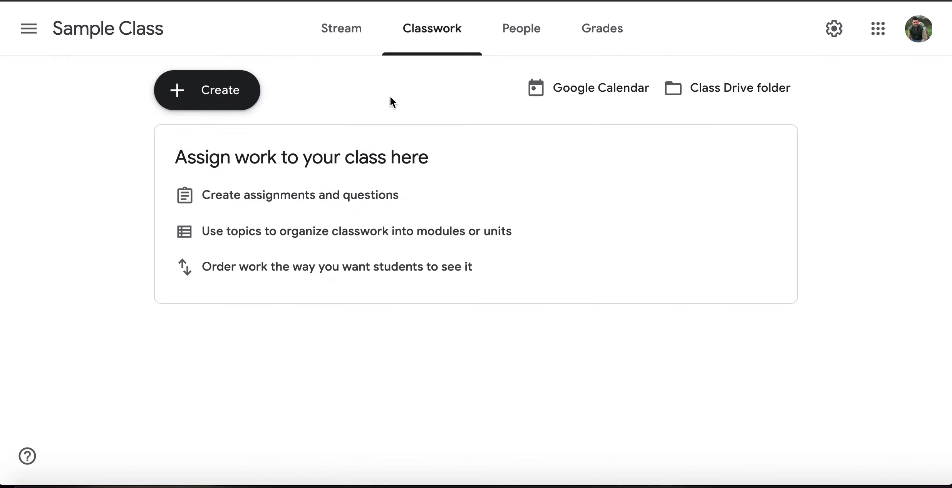
# Add a classwork topic named "Need Help?" to Sample Class.
pyautogui.click(229, 91)
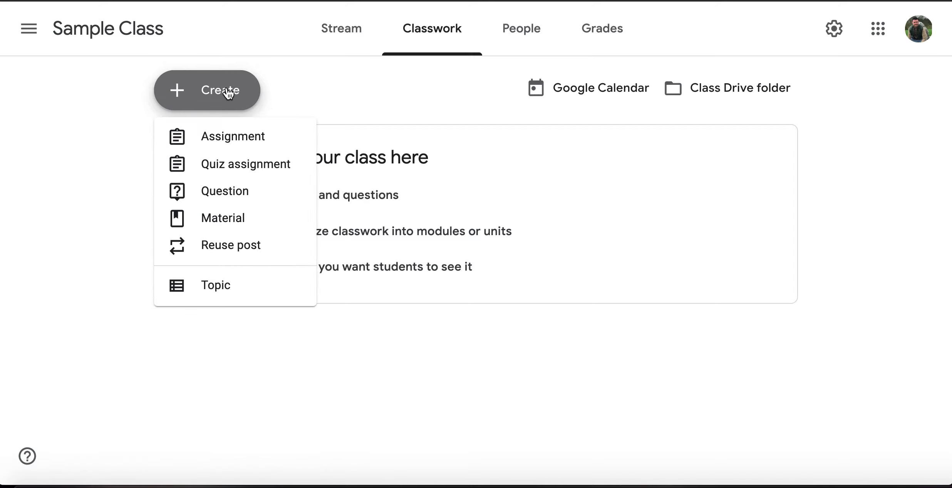
pyautogui.click(224, 292)
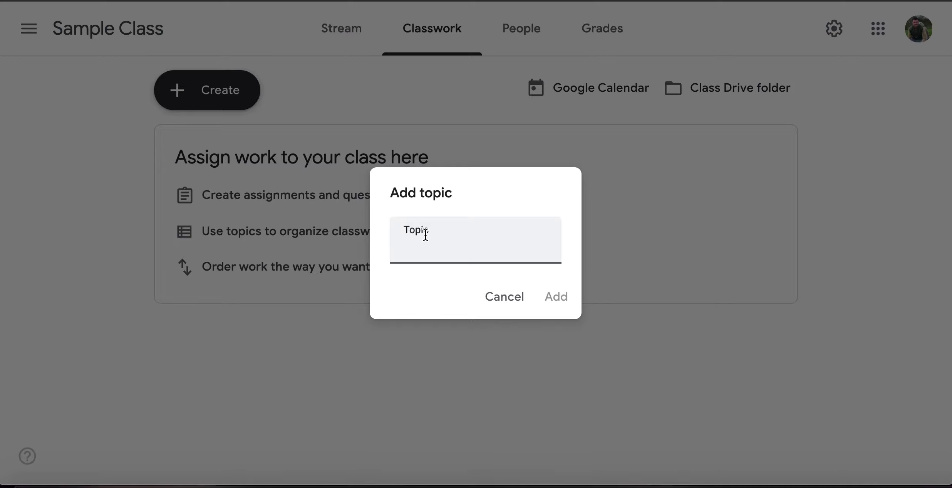
pyautogui.write('Need ')
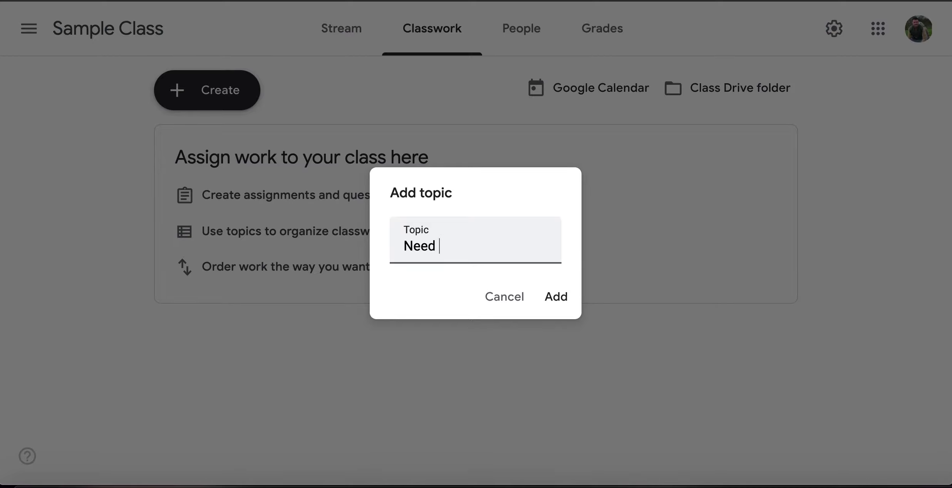
pyautogui.write('Help? Check o')
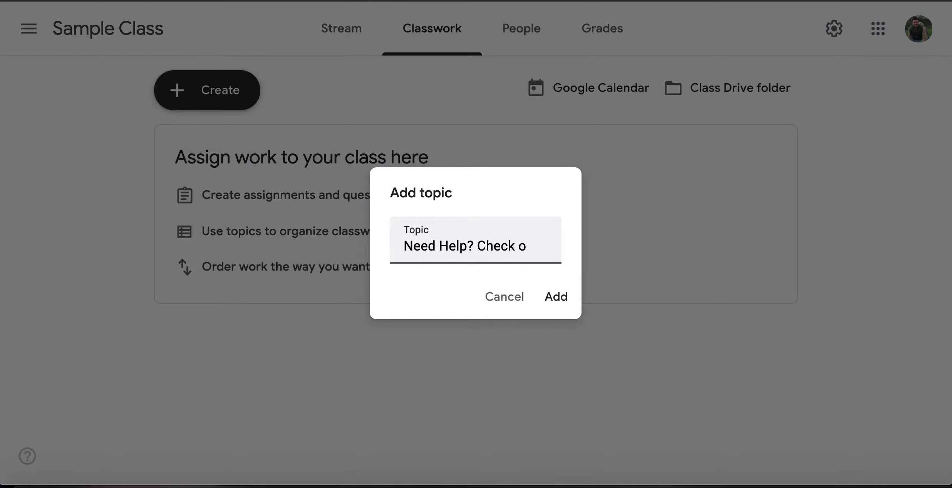
pyautogui.write('uT')
pyautogui.press('BackSpace')
pyautogui.press('BackSpace')
pyautogui.press('BackSpace')
pyautogui.press('BackSpace')
pyautogui.press('BackSpace')
pyautogui.press('BackSpace')
pyautogui.press('BackSpace')
pyautogui.press('BackSpace')
pyautogui.press('BackSpace')
pyautogui.press('BackSpace')
pyautogui.click(558, 303)
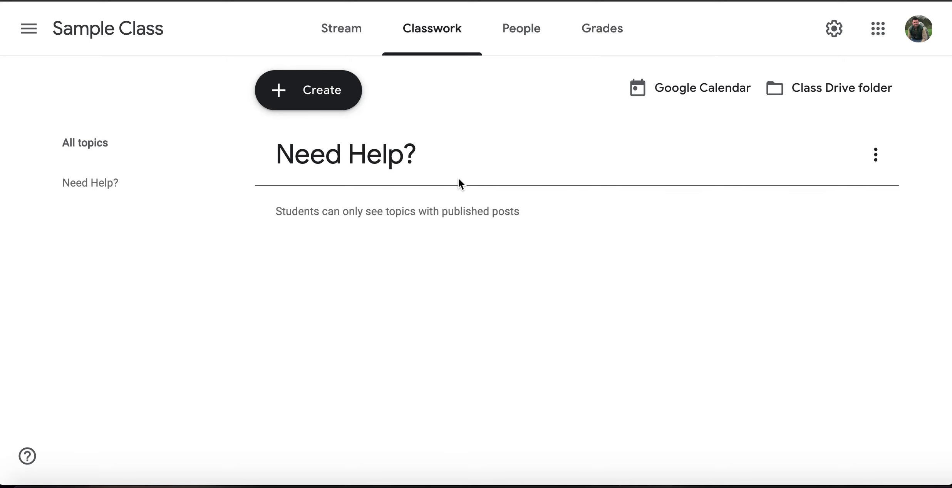
# Post a short-answer question titled with the teacher's name and "Help Desk", and move it into the Need Help? topic.
pyautogui.click(328, 93)
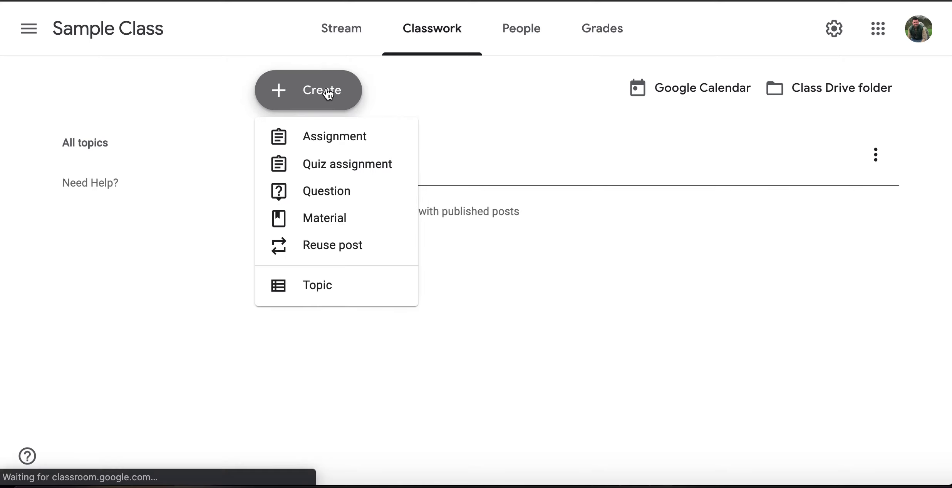
pyautogui.click(334, 204)
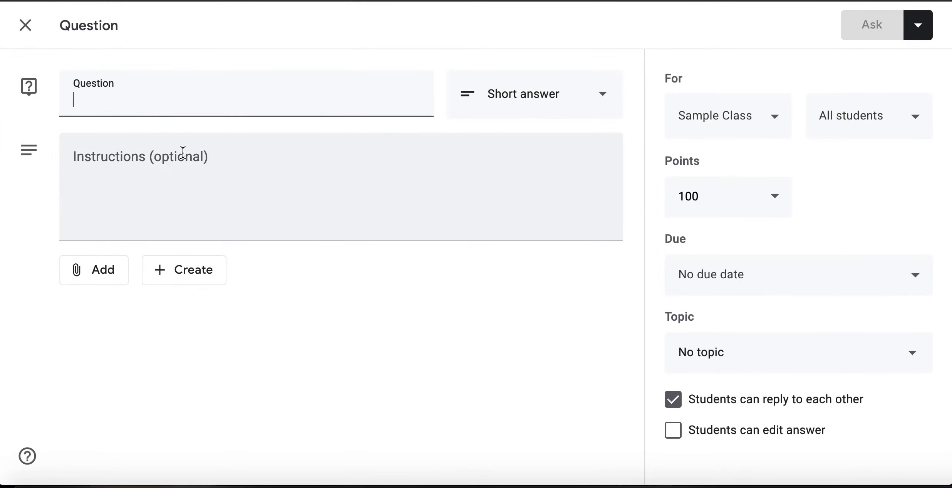
pyautogui.write('Mr. Beerg')
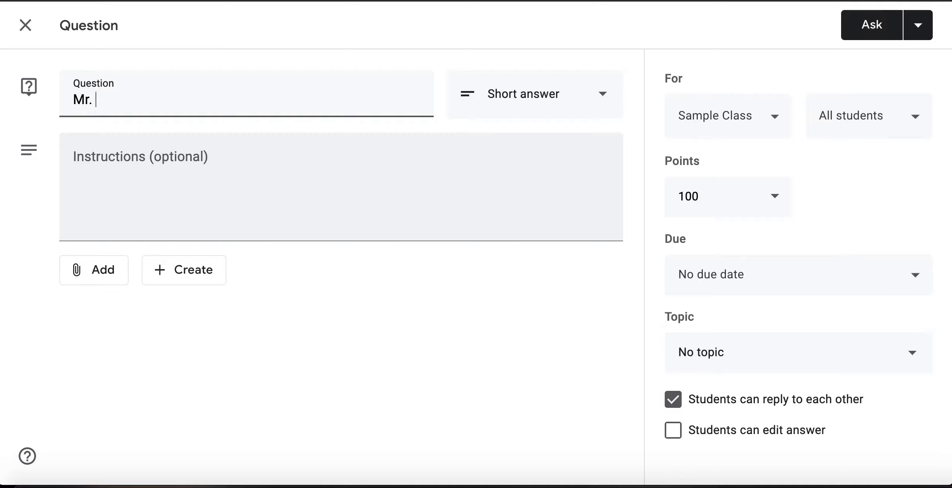
pyautogui.press('BackSpace')
pyautogui.press('BackSpace')
pyautogui.press('BackSpace')
pyautogui.write("rgman's Help Desk")
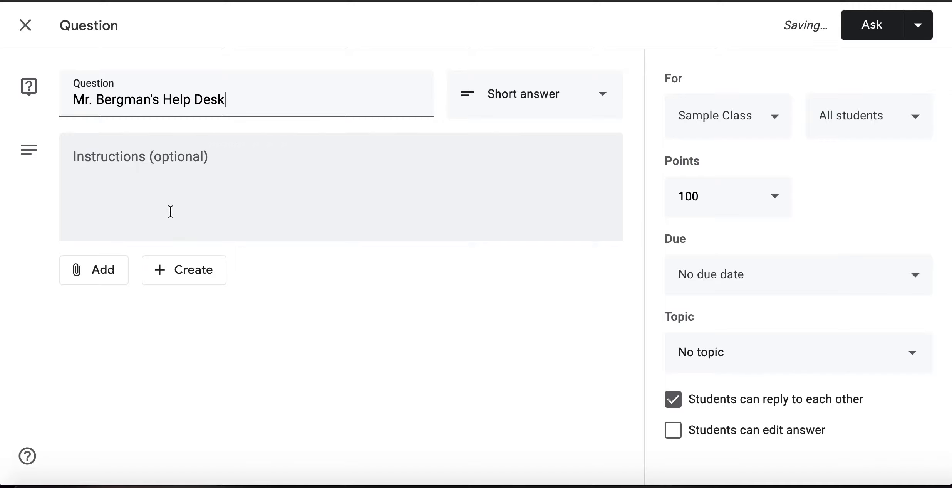
pyautogui.click(872, 33)
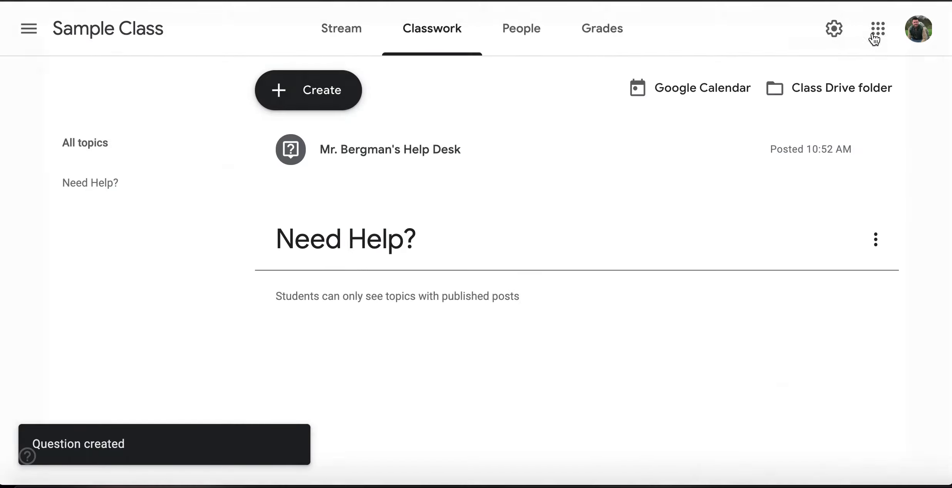
pyautogui.moveTo(435, 141); pyautogui.dragTo(419, 291)
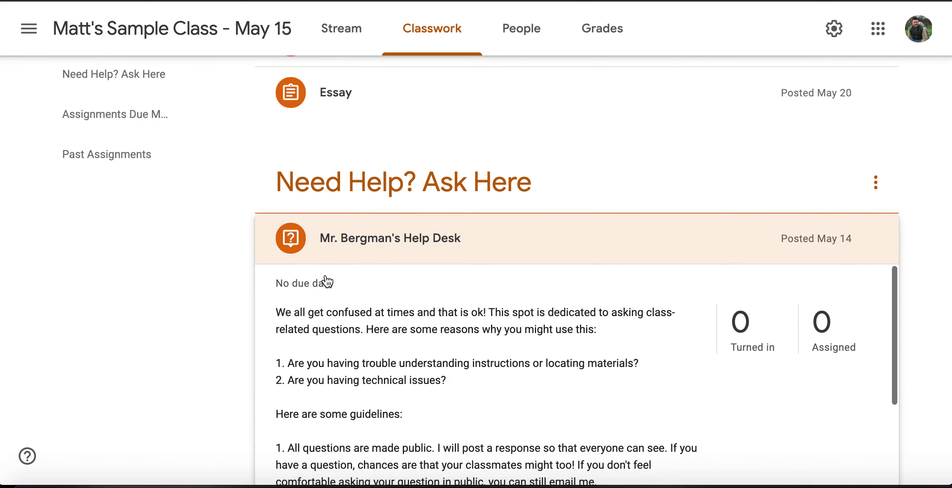
# In the May 15 example class, examine the Help Desk question, its student answers page and the topics below it.
pyautogui.click(365, 233)
pyautogui.click(394, 188)
pyautogui.click(394, 189)
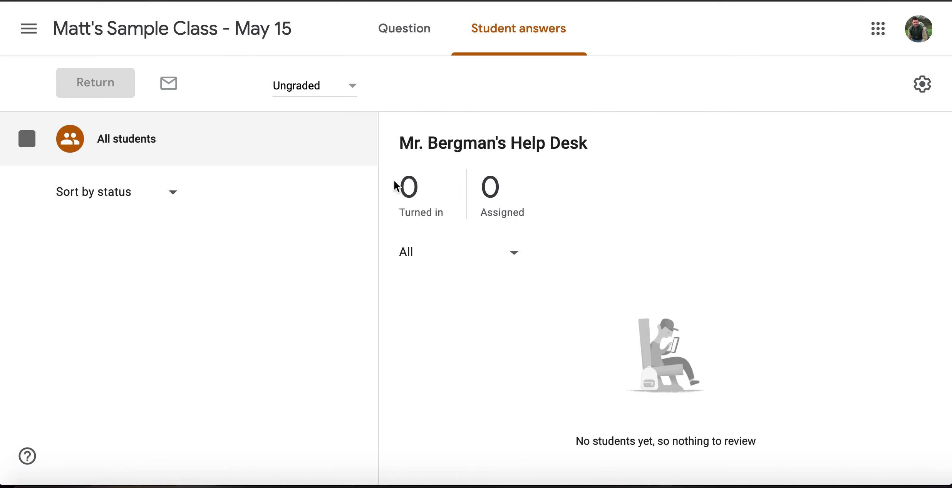
pyautogui.hotkey('alt', 'Left')
pyautogui.hotkey('alt', 'Left')
pyautogui.scroll(-3, 431, 396)
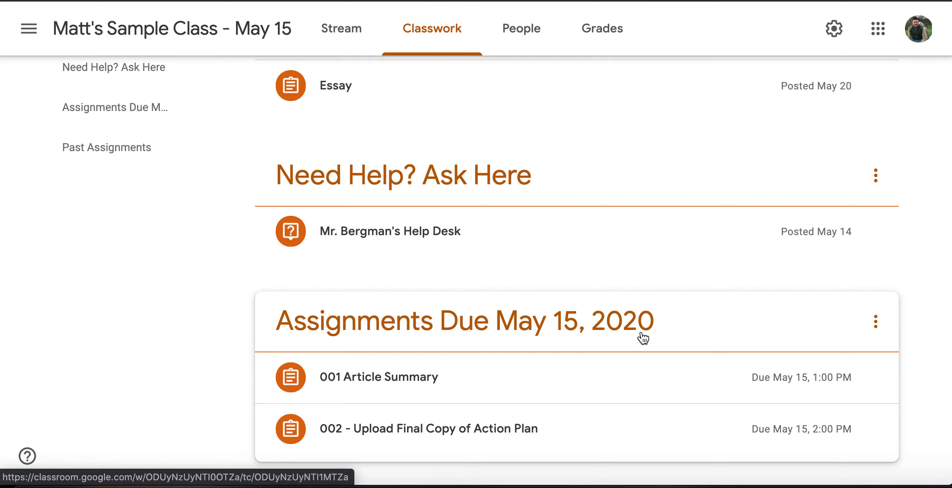
pyautogui.scroll(-2, 642, 330)
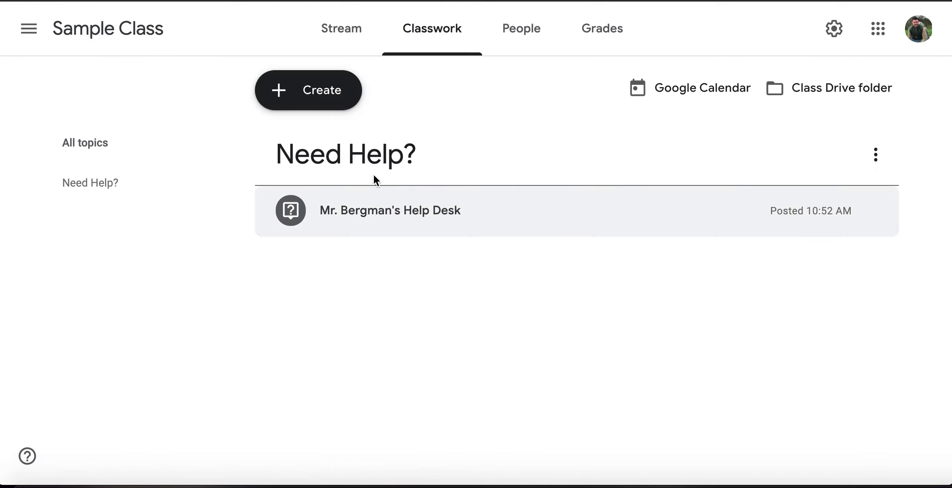
# Add a topic named "Assignments Due for June 5, 2020" to Sample Class and move it below Need Help?
pyautogui.click(291, 89)
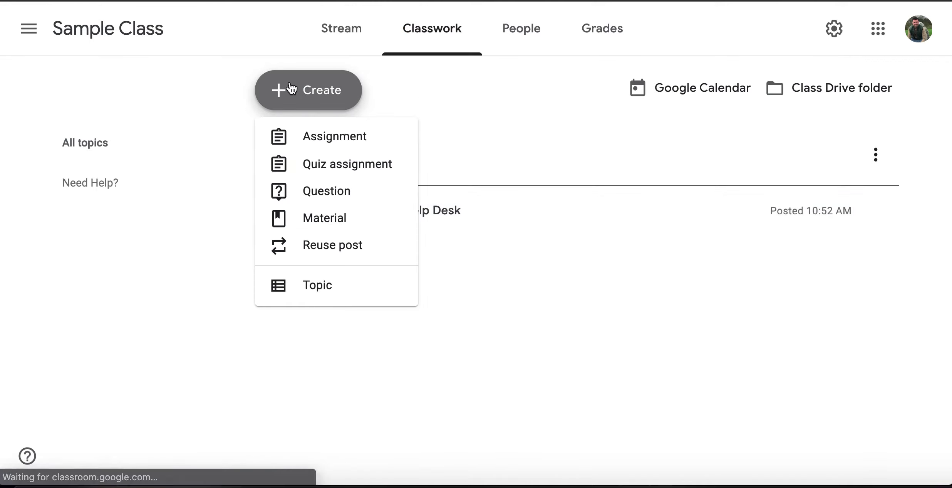
pyautogui.click(319, 293)
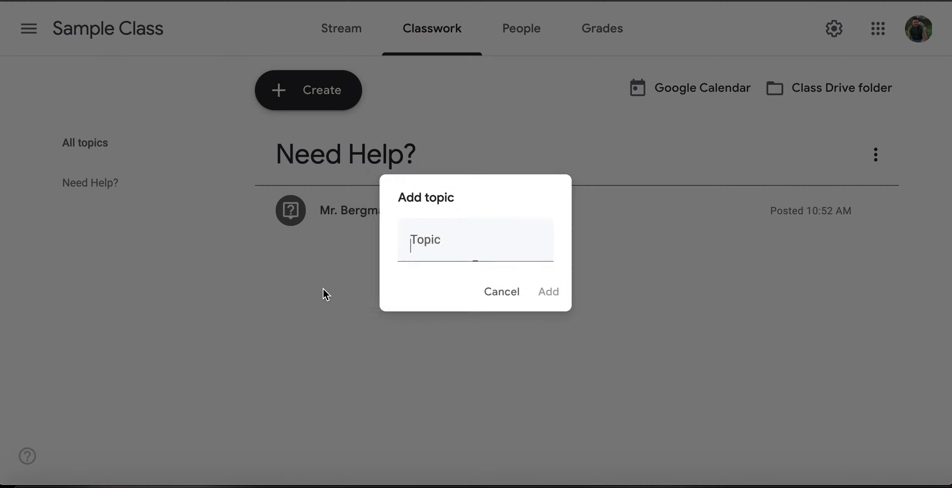
pyautogui.write('Assignments Du')
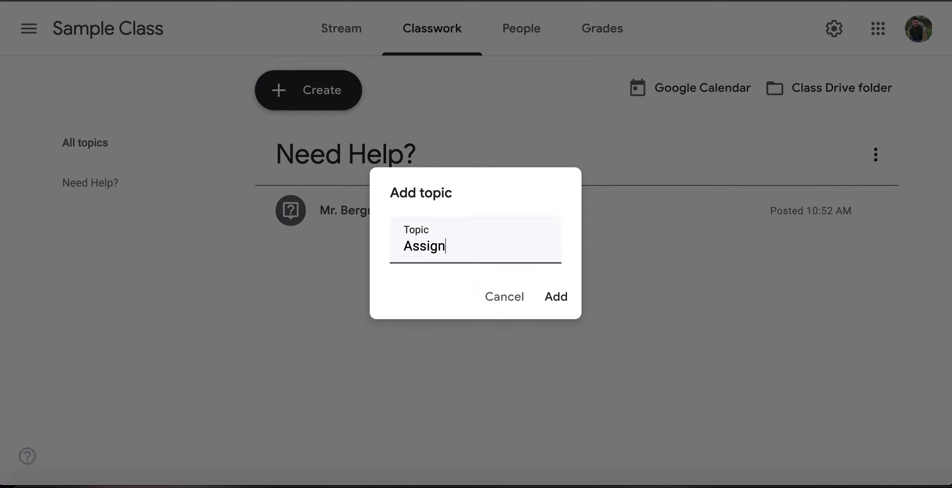
pyautogui.write('e for June 4')
pyautogui.write(', 2020')
pyautogui.click(555, 301)
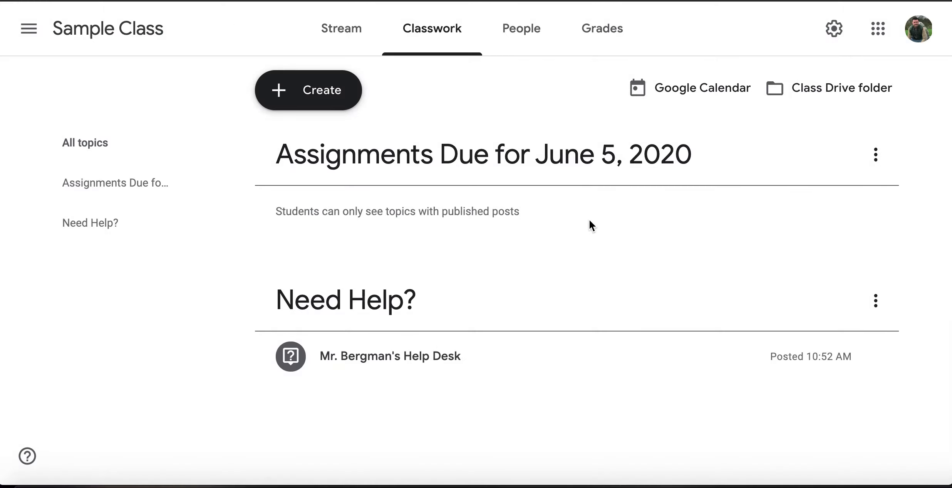
pyautogui.moveTo(587, 150); pyautogui.dragTo(569, 320)
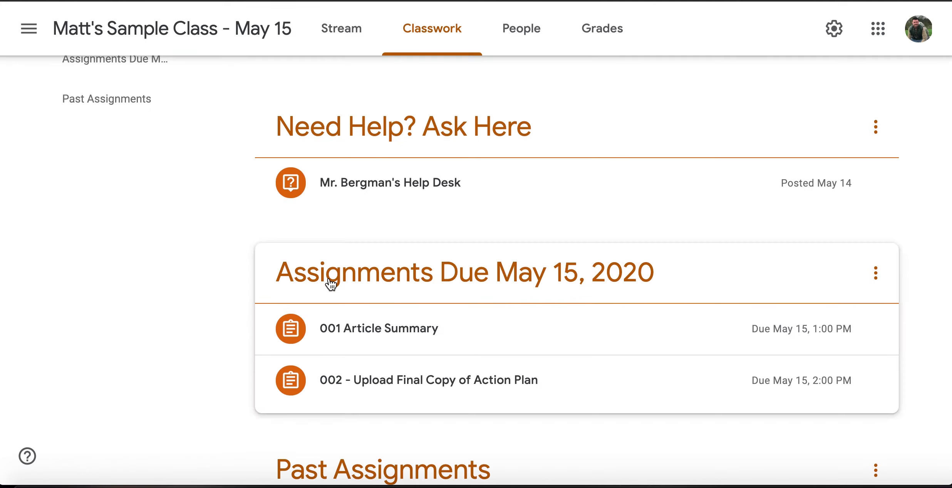
# In the May 15 example class, examine the 001 Article Summary assignment's details and instructions.
pyautogui.scroll(-3, 330, 281)
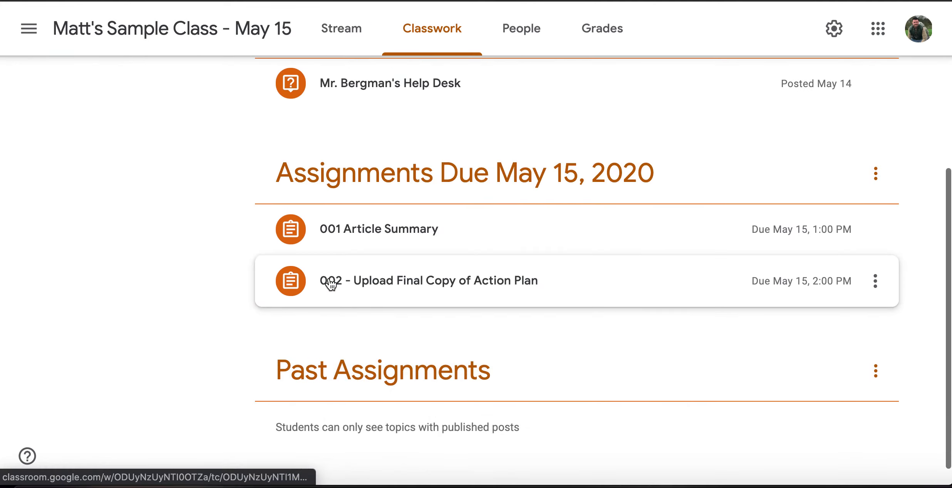
pyautogui.click(457, 235)
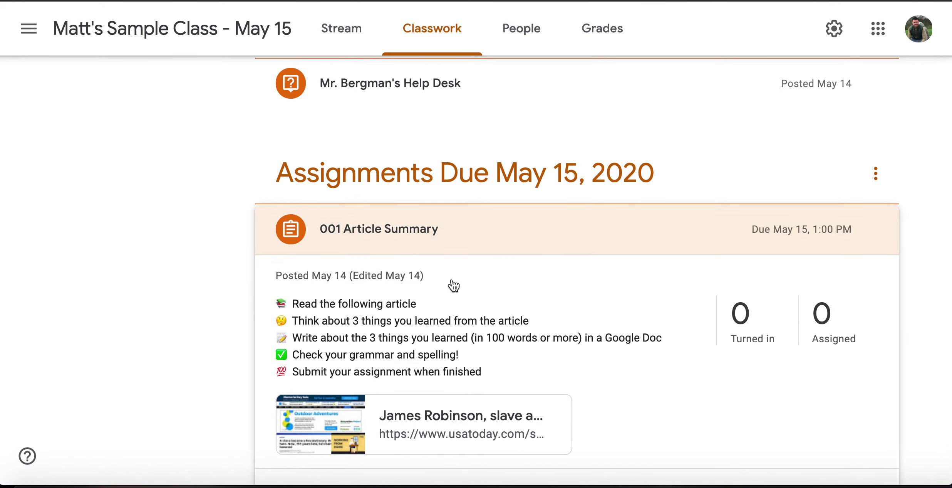
pyautogui.scroll(-2, 368, 319)
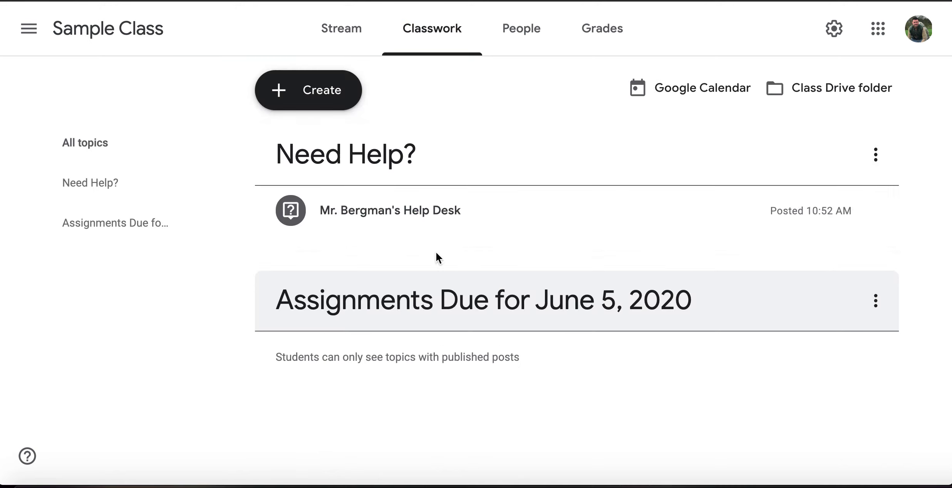
# Start a new assignment in Sample Class titled "001 Essay".
pyautogui.click(302, 89)
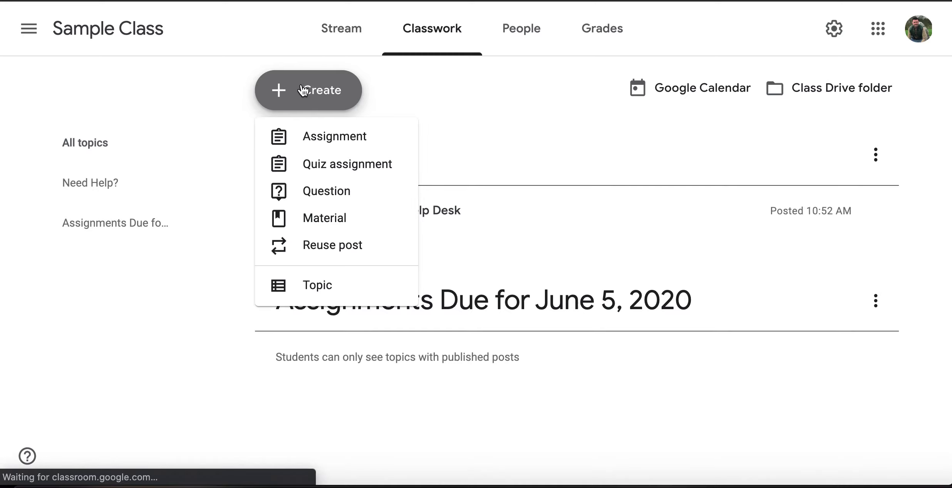
pyautogui.click(310, 136)
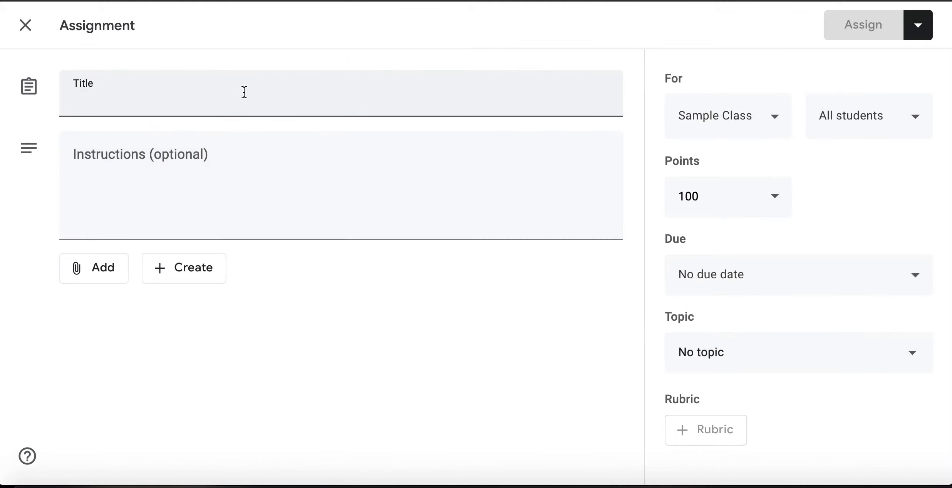
pyautogui.write('001')
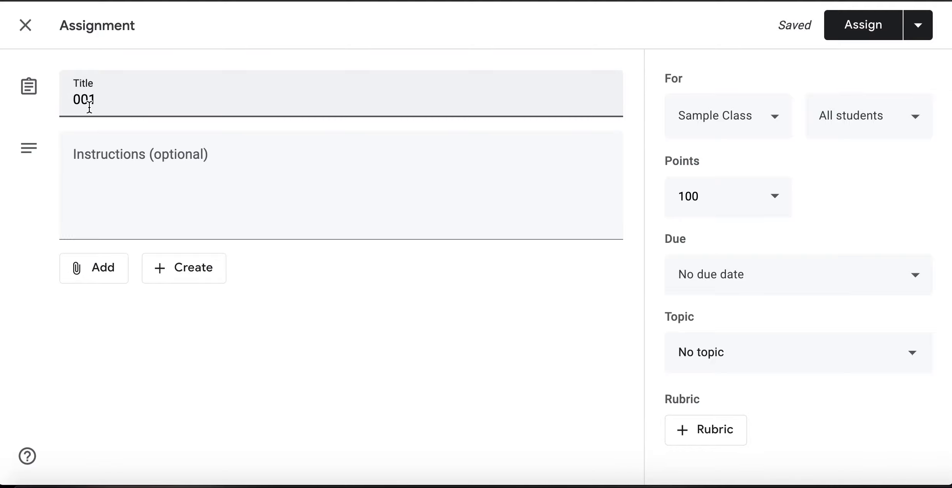
pyautogui.write('Essay')
# Enter "Read the following article" as the assignment's instructions.
pyautogui.click(176, 196)
pyautogui.write('Re')
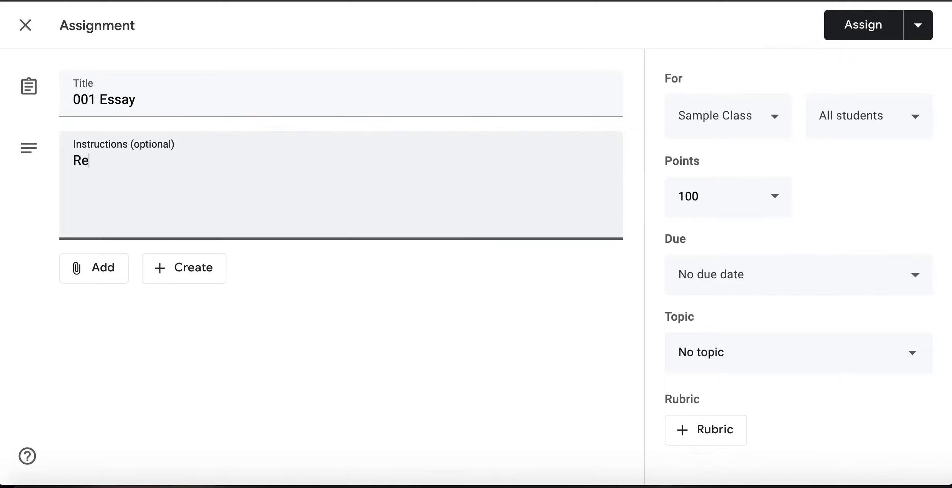
pyautogui.write('ad the followi')
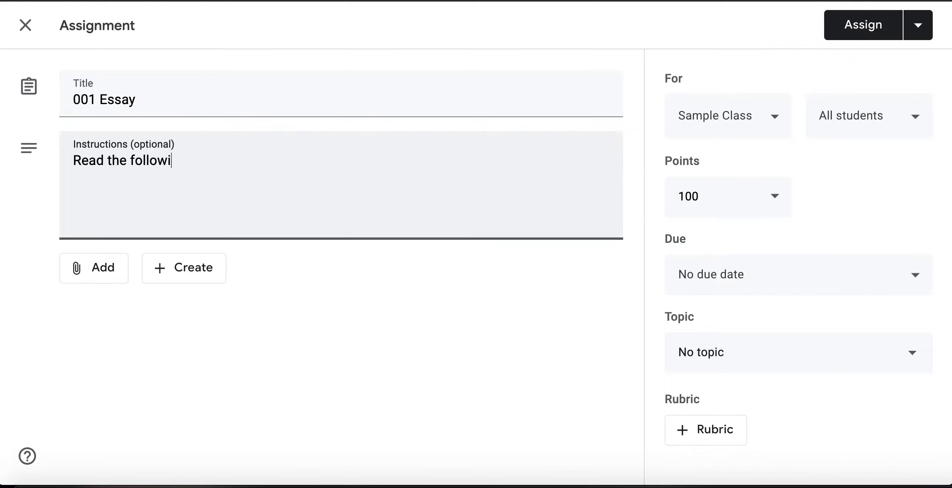
pyautogui.write('ng article')
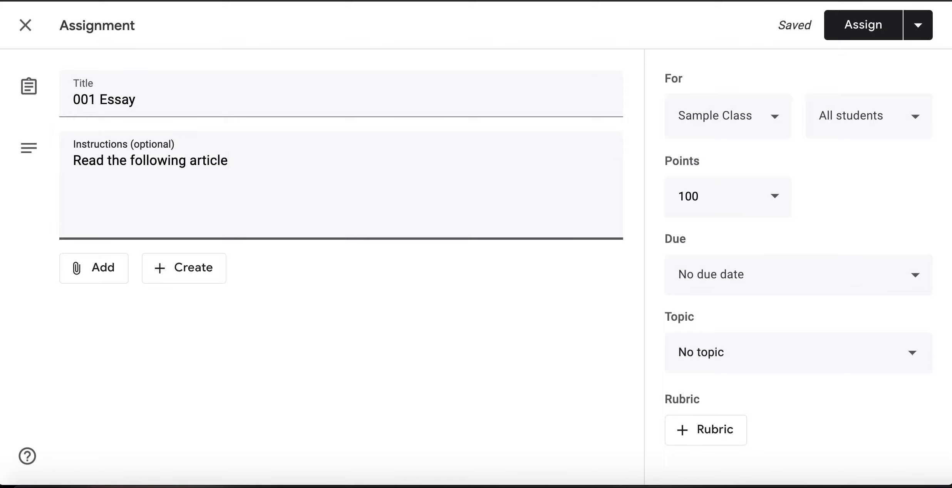
# Find the books emoji by searching for "READ" and insert it after the instruction text.
pyautogui.click(824, 1)
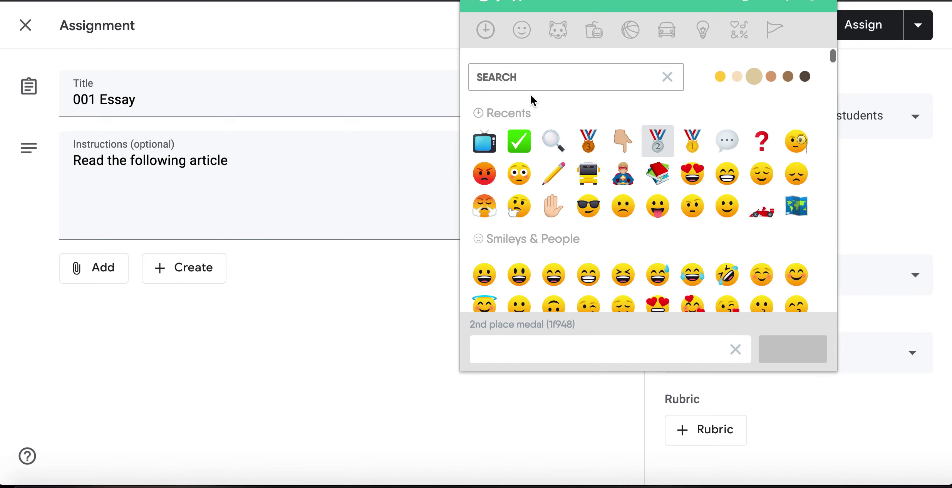
pyautogui.write('READ')
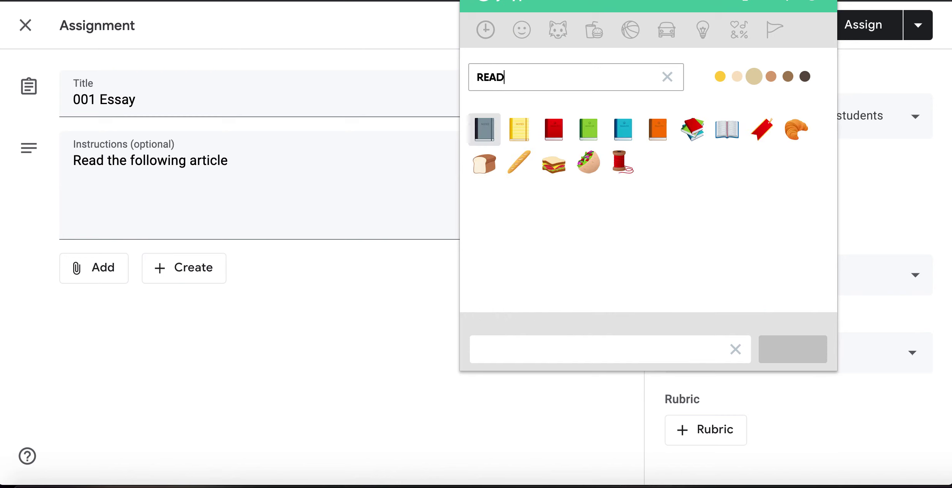
pyautogui.click(693, 130)
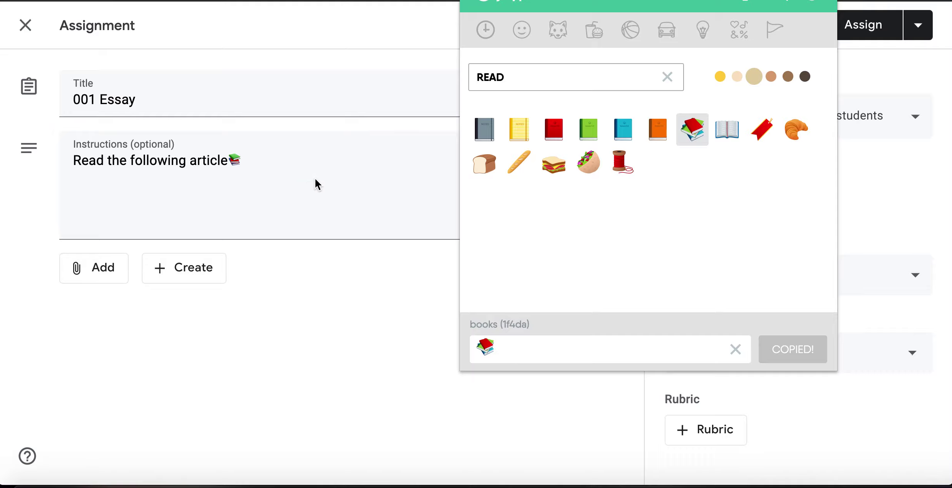
pyautogui.click(333, 187)
# Move the books emoji from the end of the instruction line to its beginning.
pyautogui.moveTo(246, 166); pyautogui.dragTo(231, 165)
pyautogui.press('super+c')
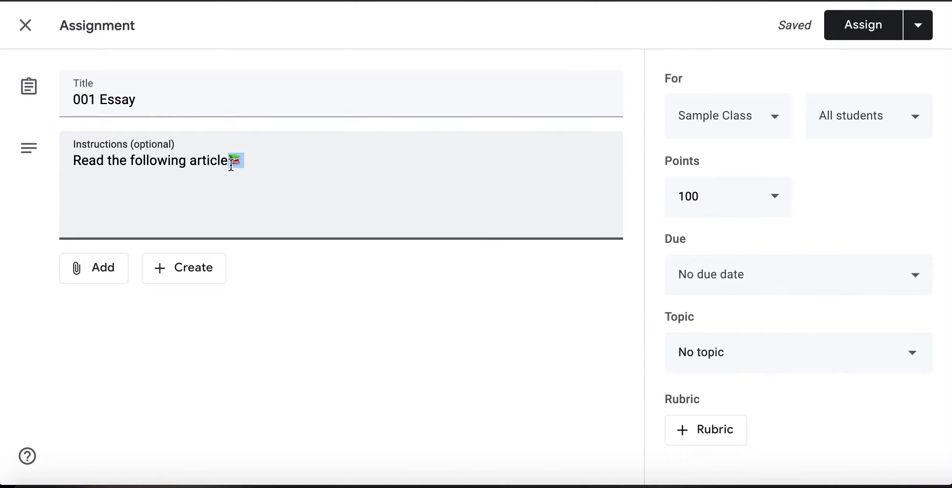
pyautogui.press('BackSpace')
pyautogui.click(70, 165)
pyautogui.press('super+v')
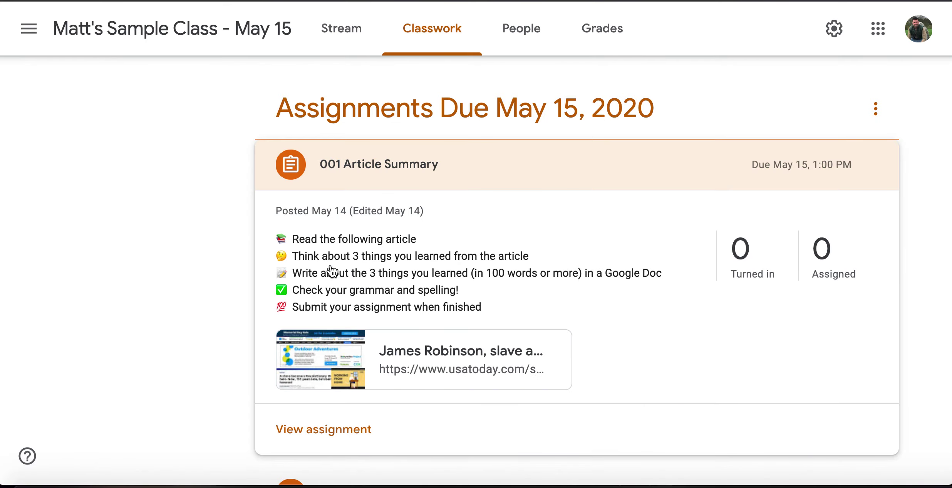
# Review how the example class's May 15 topic lays out the emoji-marked instructions, attachment and numbered assignments.
pyautogui.scroll(-3, 332, 282)
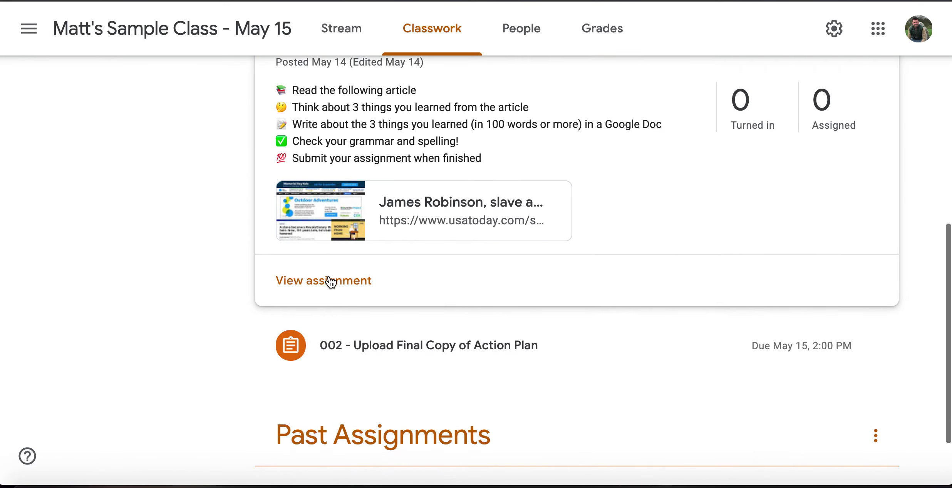
pyautogui.scroll(-2, 331, 282)
pyautogui.scroll(5, 331, 282)
pyautogui.scroll(4, 332, 282)
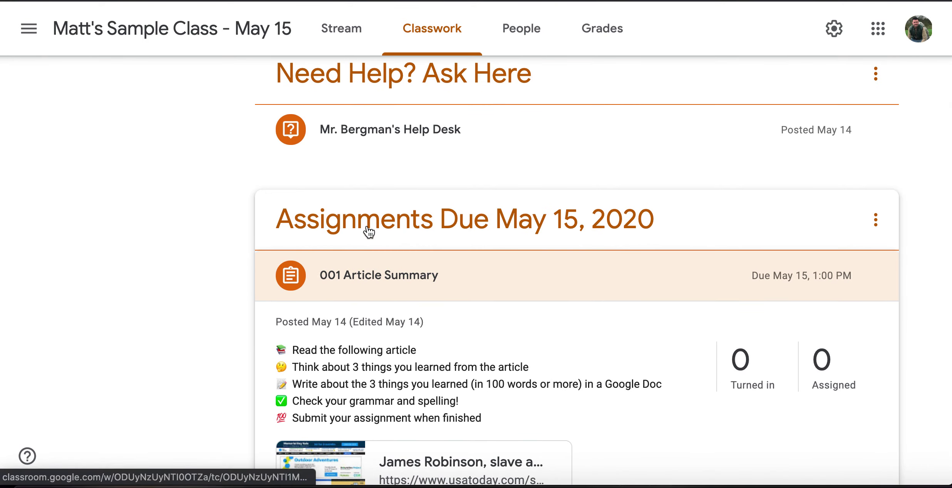
# Review the example class's remaining Classwork items, from the May 15 assignments down to the Past Assignments topic.
pyautogui.scroll(-6, 366, 229)
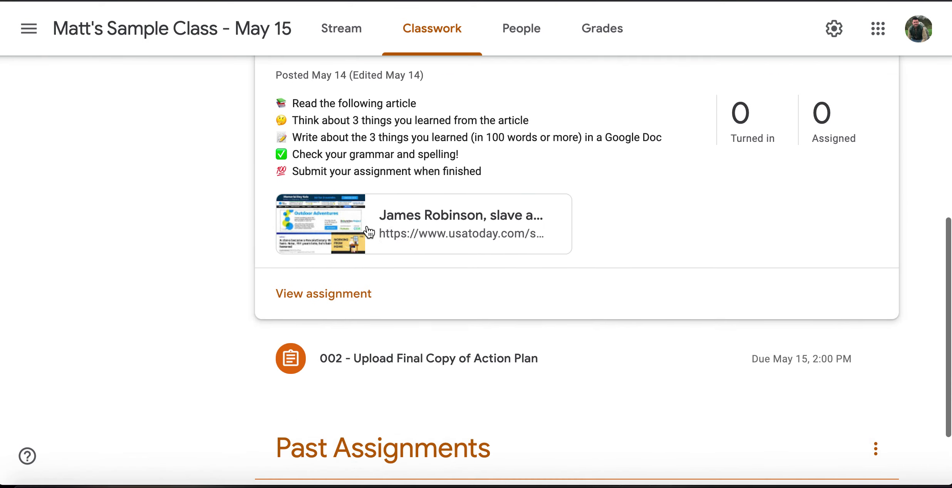
pyautogui.click(350, 291)
pyautogui.hotkey('alt', 'Left')
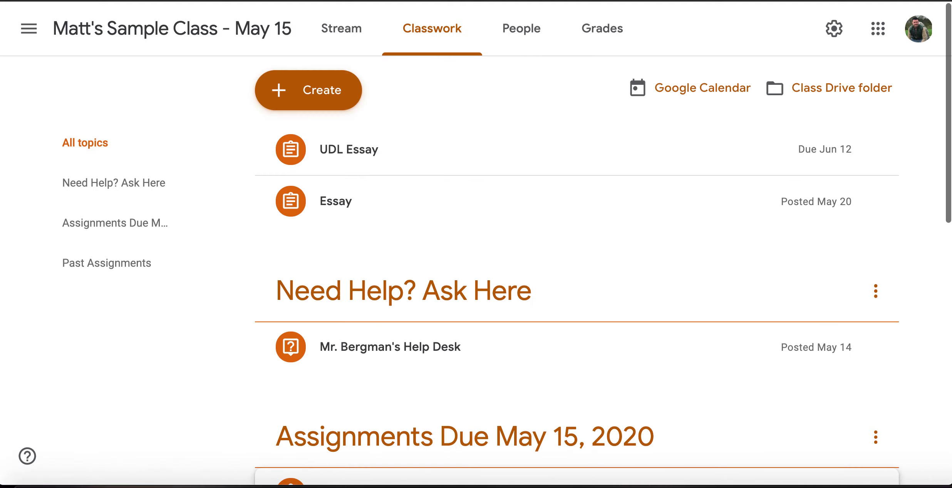
pyautogui.scroll(-5, 242, 280)
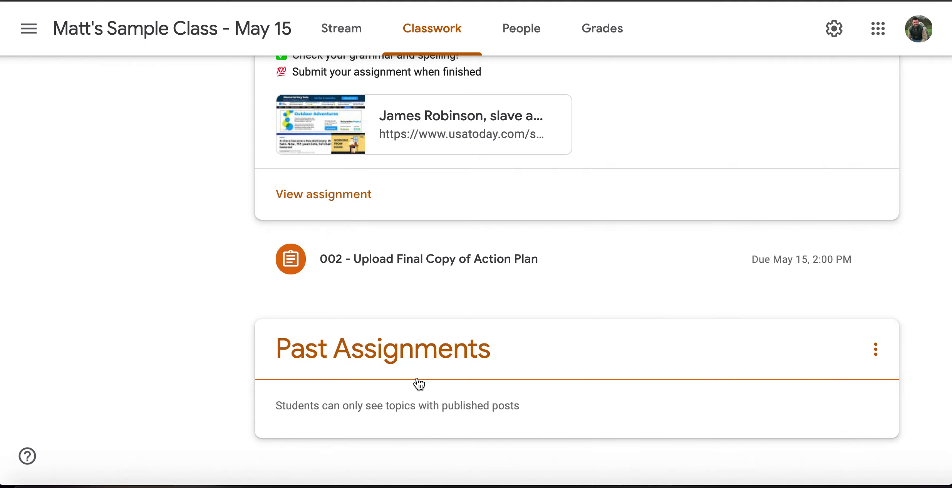
pyautogui.scroll(10, 418, 382)
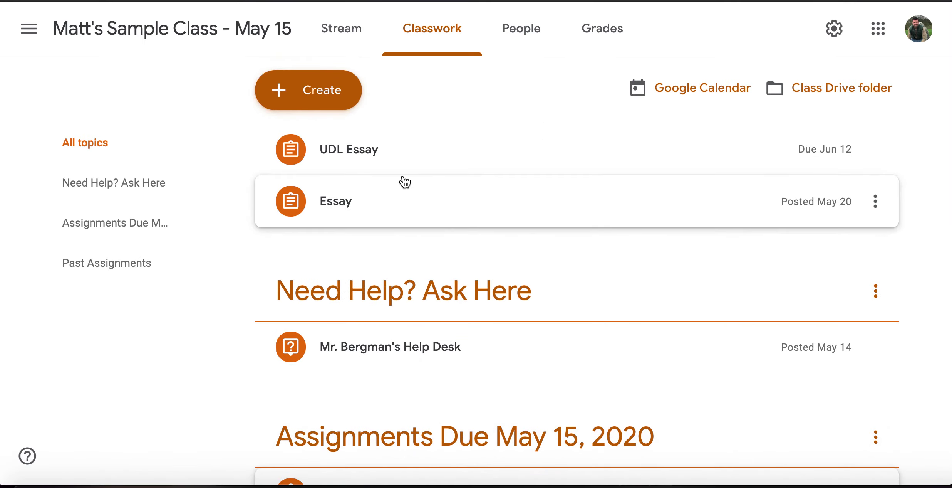
# Expand the UDL Essay assignment and read through its emoji-marked instructions to the attached documents.
pyautogui.click(416, 160)
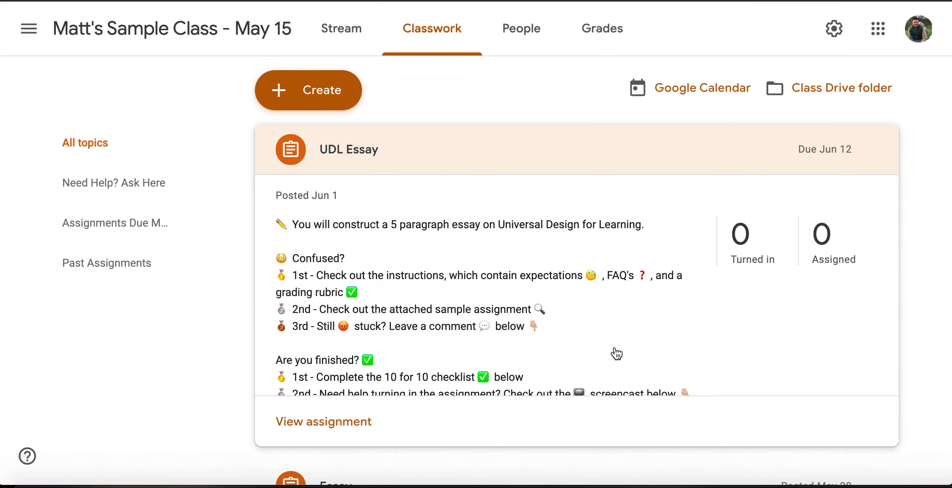
pyautogui.scroll(-1, 617, 354)
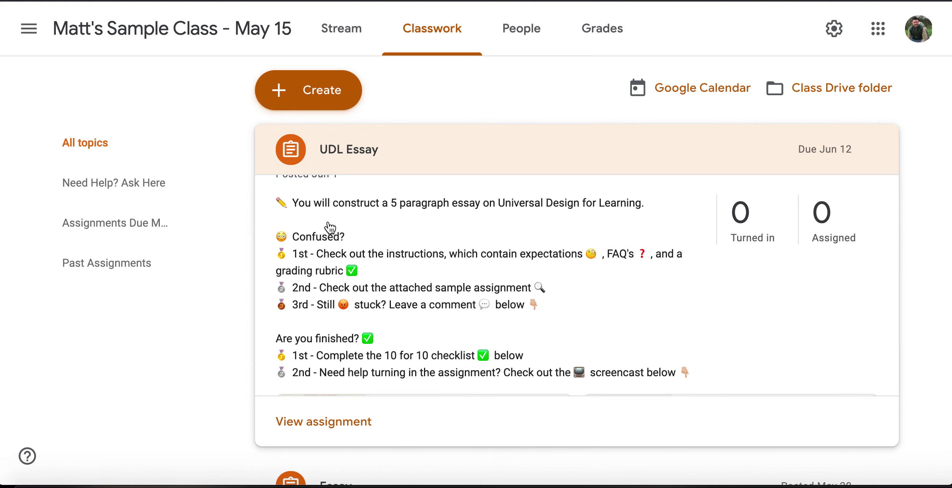
pyautogui.scroll(-1, 328, 223)
pyautogui.scroll(-3, 328, 222)
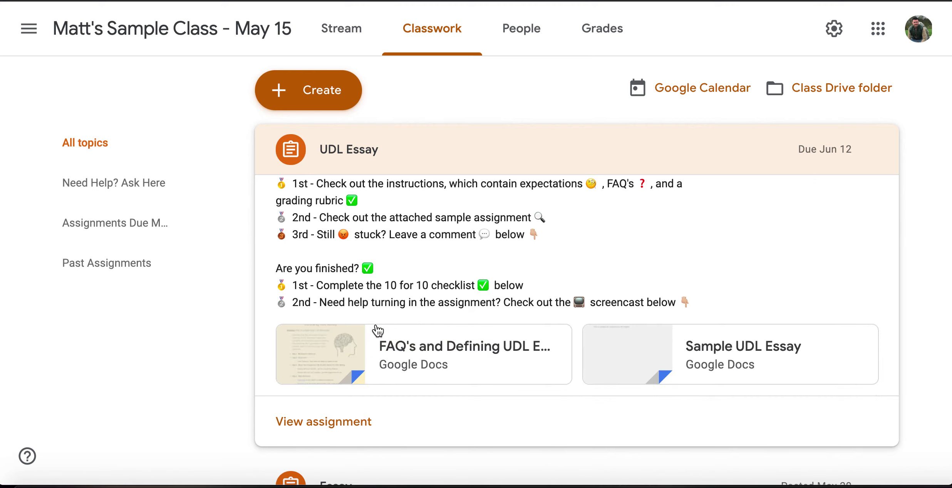
# Open the attached FAQ's and Defining UDL Essay document in Google Docs and read its directions, steps and Frequently Asked Questions.
pyautogui.click(473, 346)
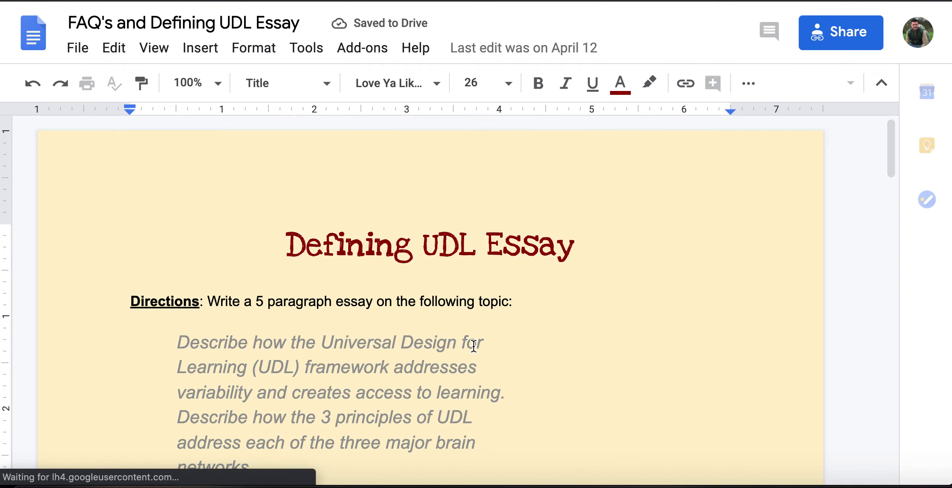
pyautogui.scroll(-5, 474, 346)
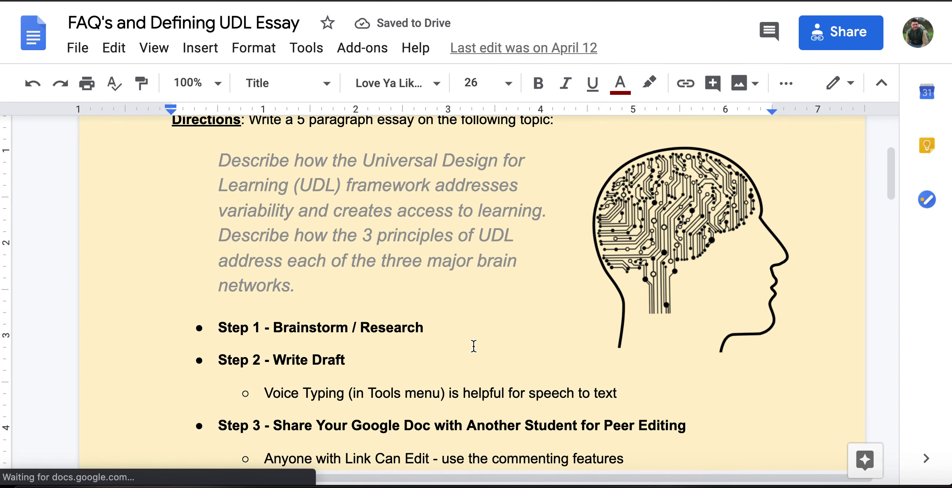
pyautogui.scroll(-3, 474, 346)
pyautogui.scroll(-4, 474, 346)
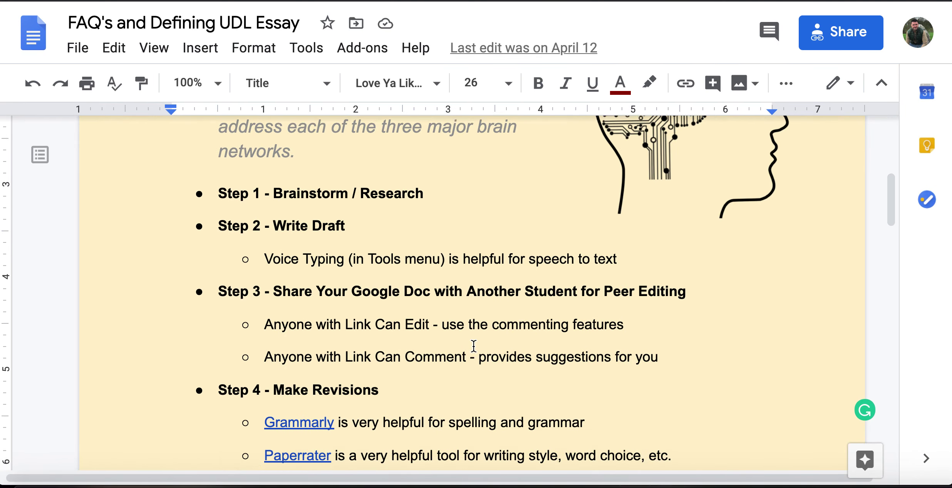
pyautogui.scroll(-3, 473, 346)
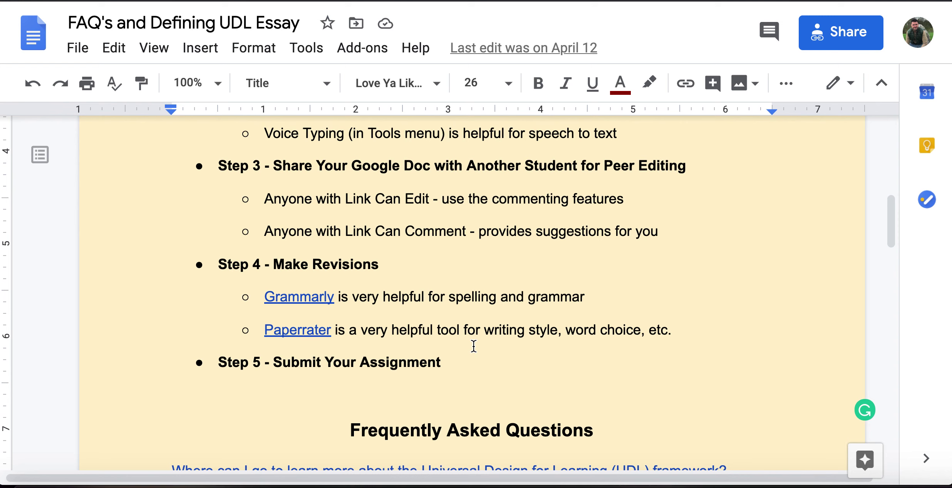
pyautogui.scroll(-1, 473, 346)
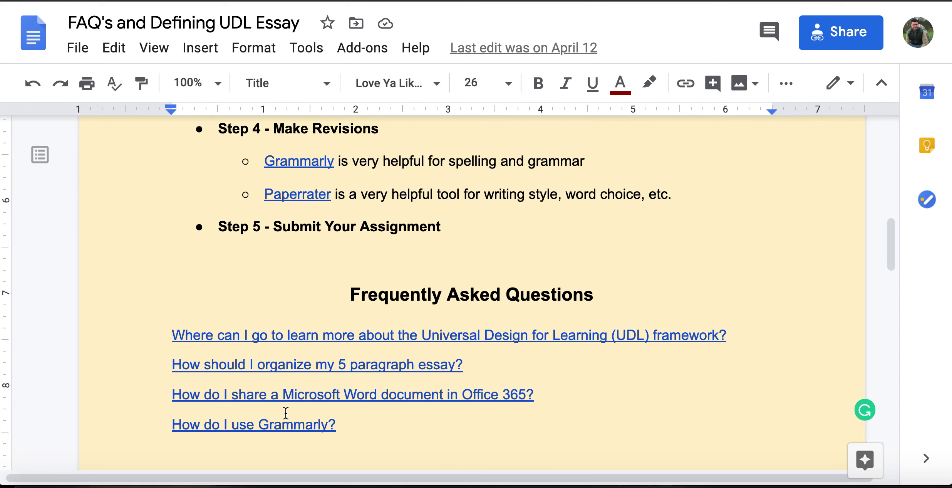
# Follow the FAQ link "How do I use Grammarly?" to its answer, and return to the UDL Essay assignment in Google Classroom.
pyautogui.click(260, 425)
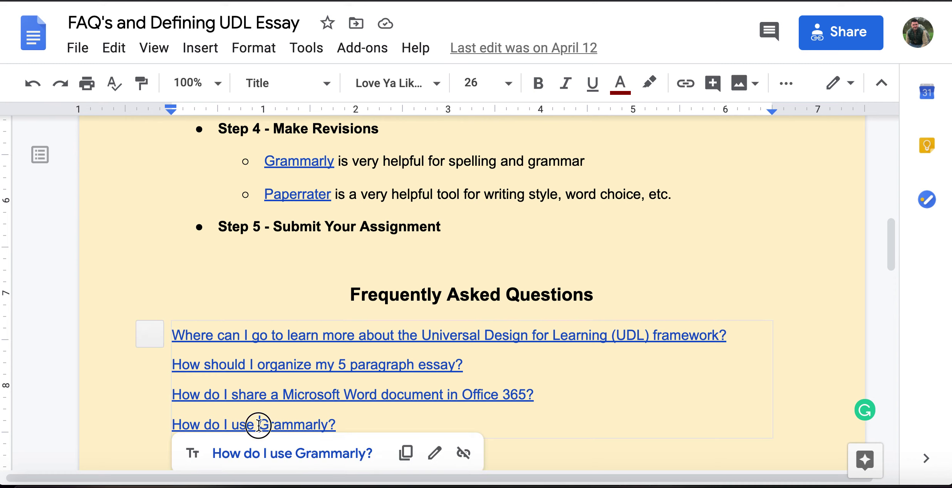
pyautogui.click(263, 454)
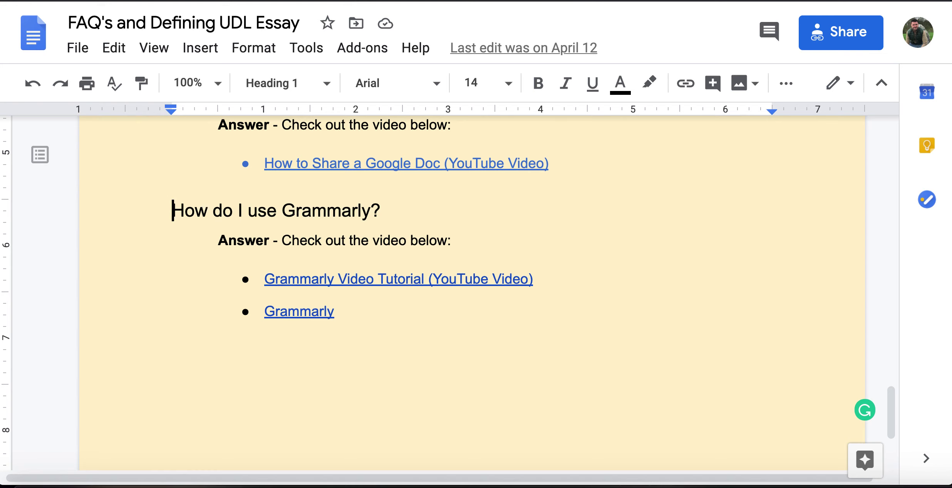
pyautogui.click(308, 1)
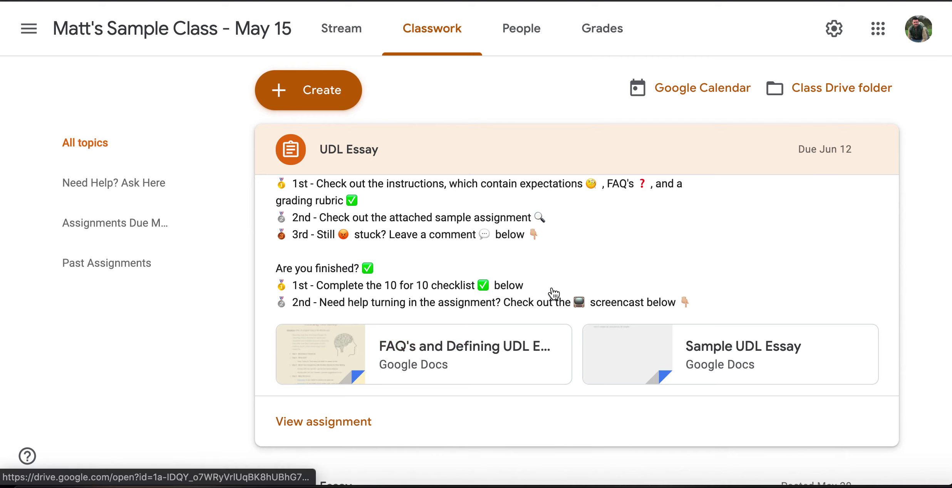
# Look over the UDL Essay's other attachments and open the 10 for 10 Checklist in Google Docs to review its items.
pyautogui.scroll(-2, 554, 294)
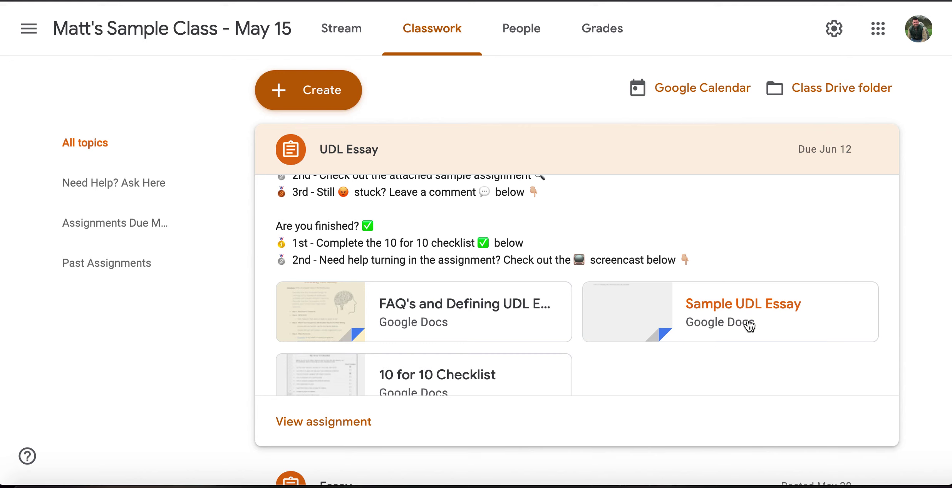
pyautogui.scroll(-1, 600, 321)
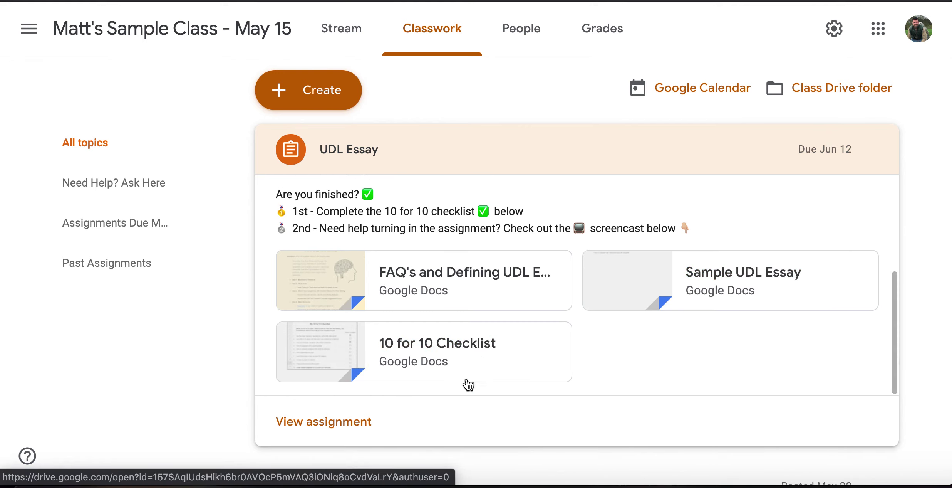
pyautogui.click(425, 339)
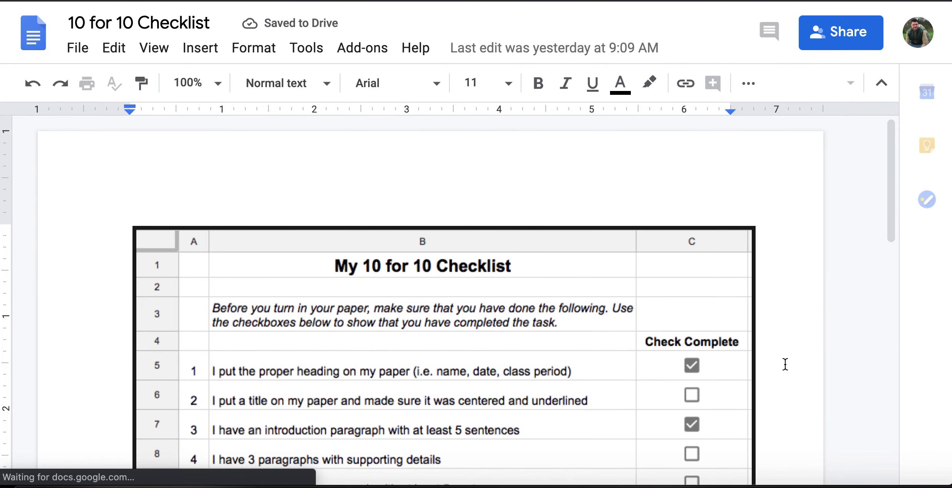
pyautogui.scroll(-5, 785, 364)
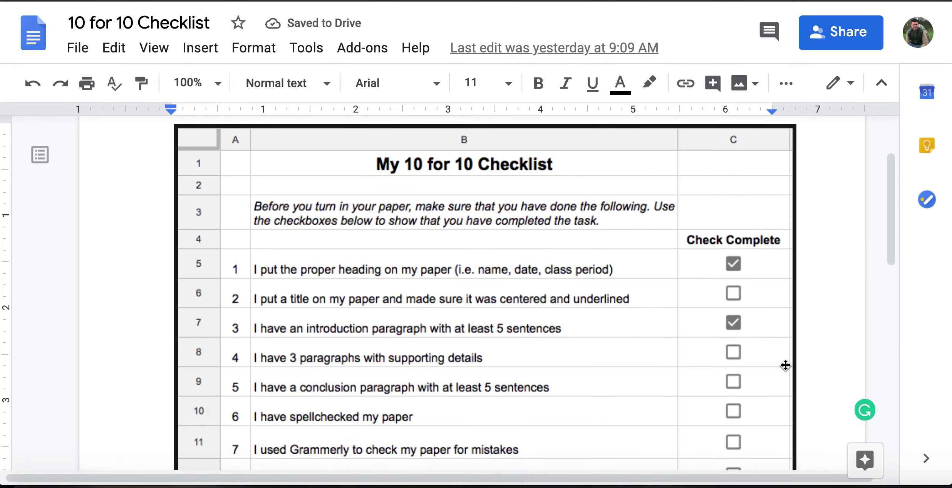
pyautogui.scroll(-2, 786, 364)
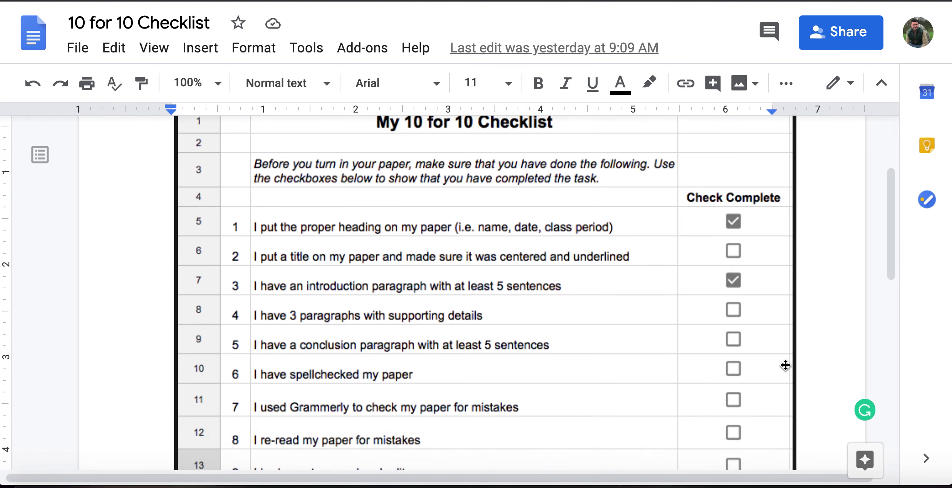